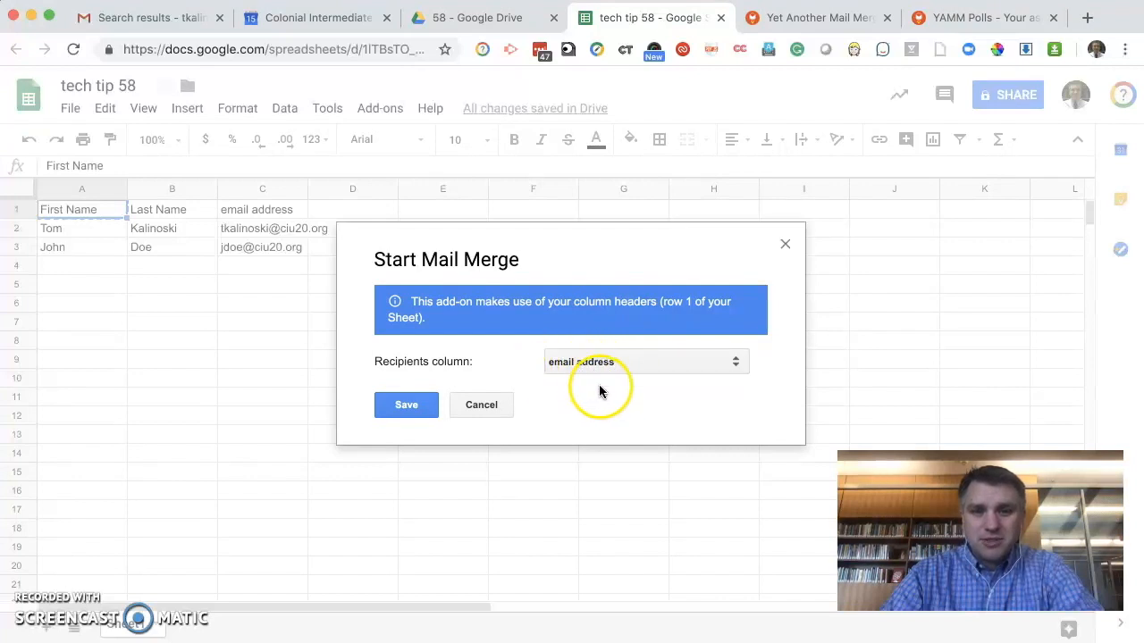
# Save "email address" as the mail merge recipients column and choose the "workshop attendance" draft as the email template
pyautogui.click(407, 407)
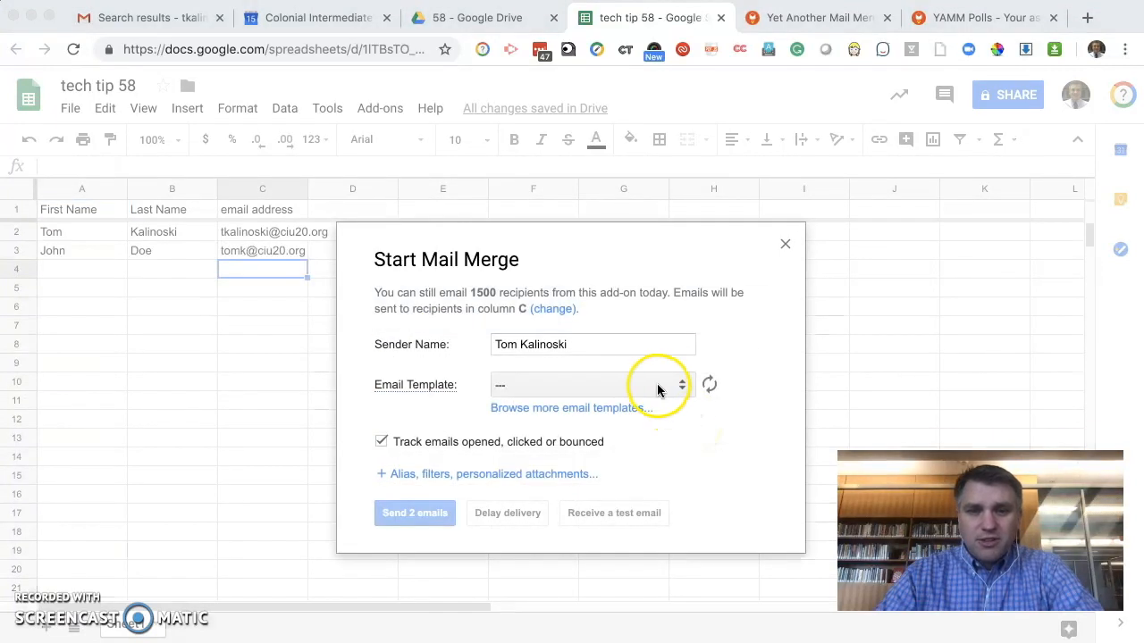
pyautogui.click(539, 385)
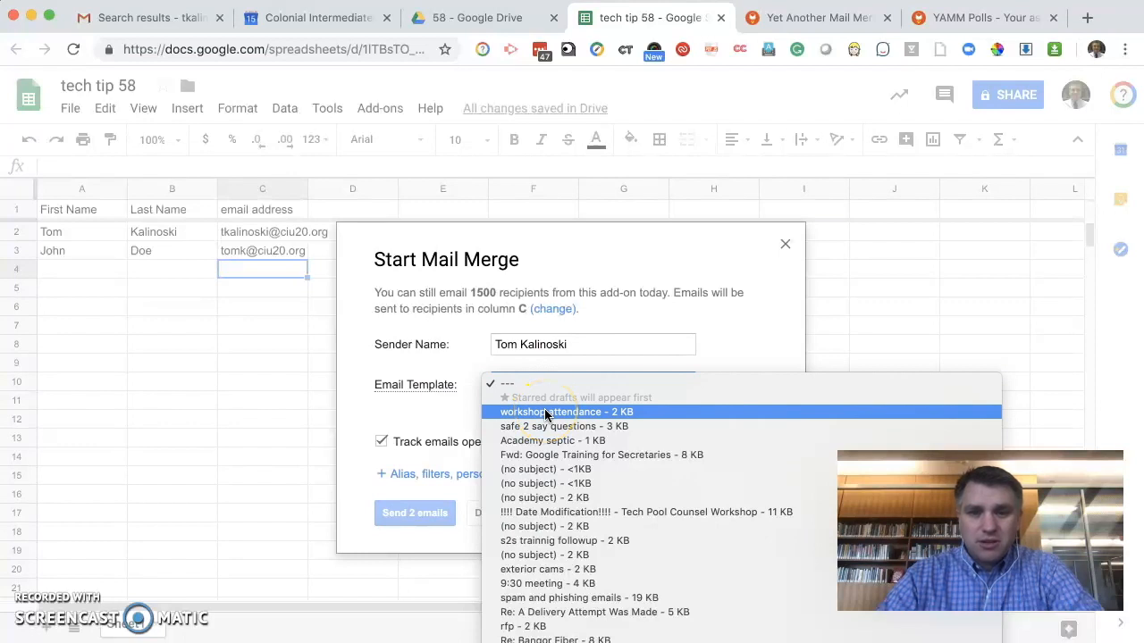
pyautogui.click(547, 414)
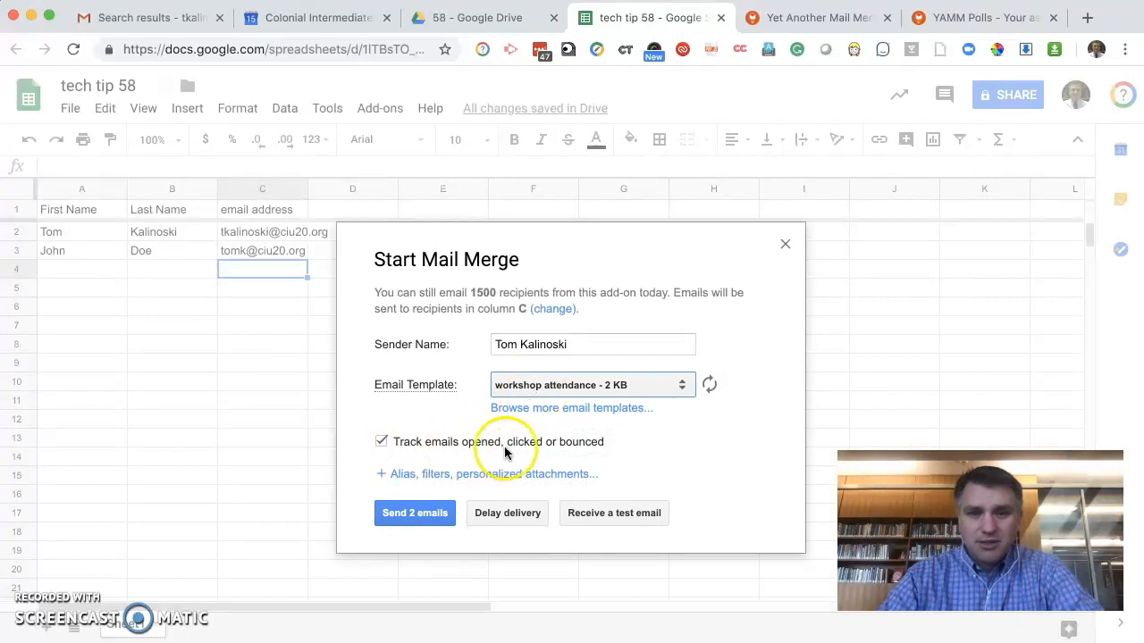
pyautogui.click(515, 476)
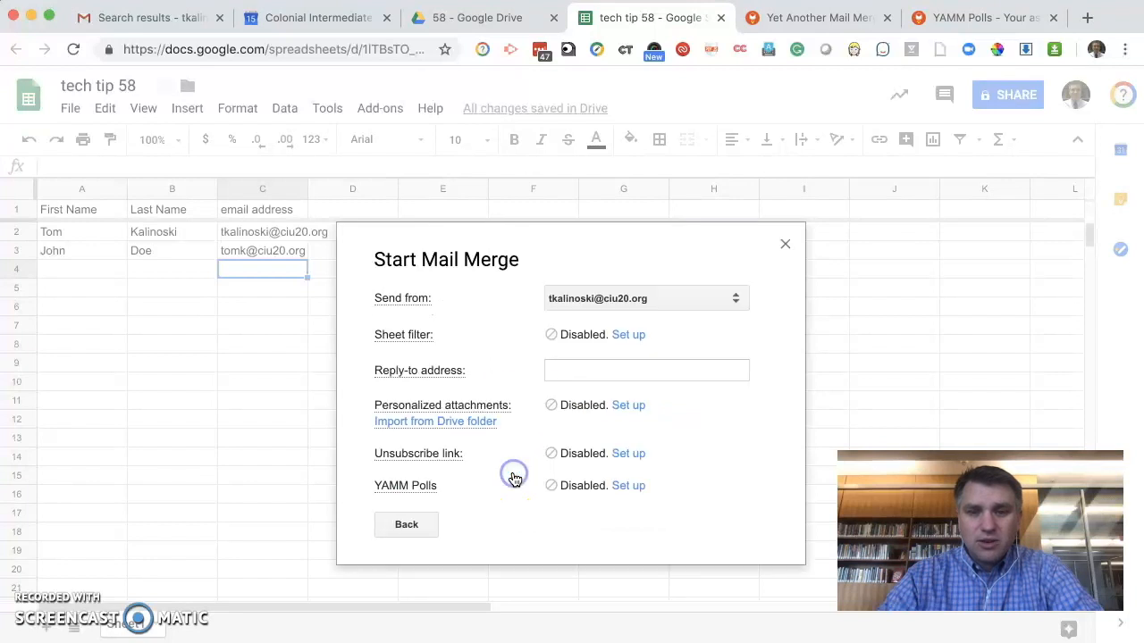
pyautogui.moveTo(386, 486)
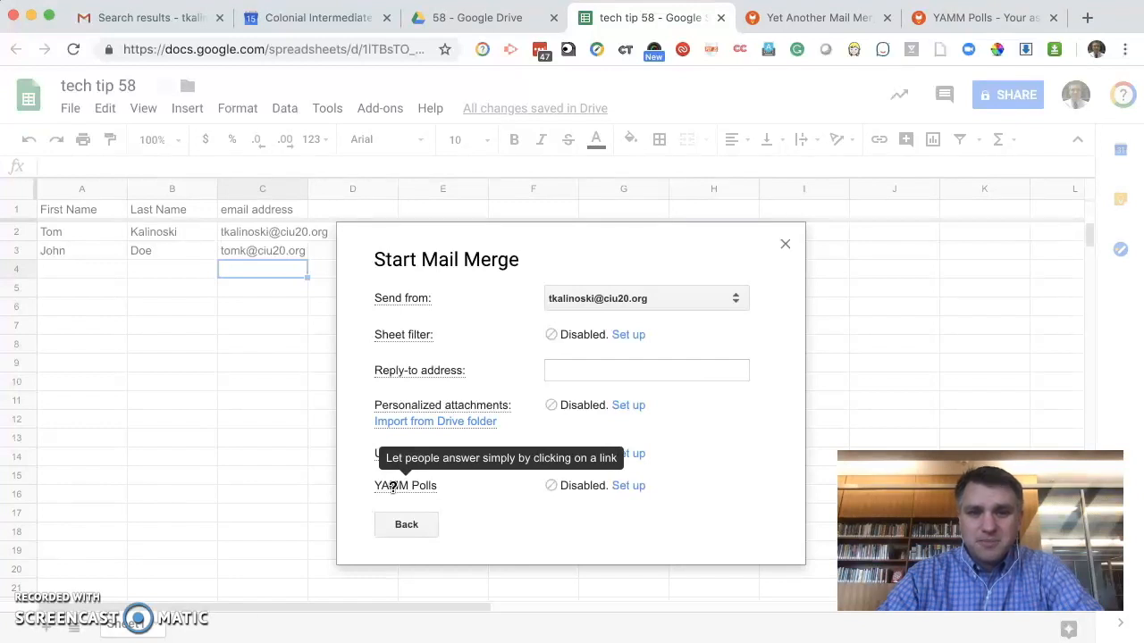
pyautogui.click(629, 486)
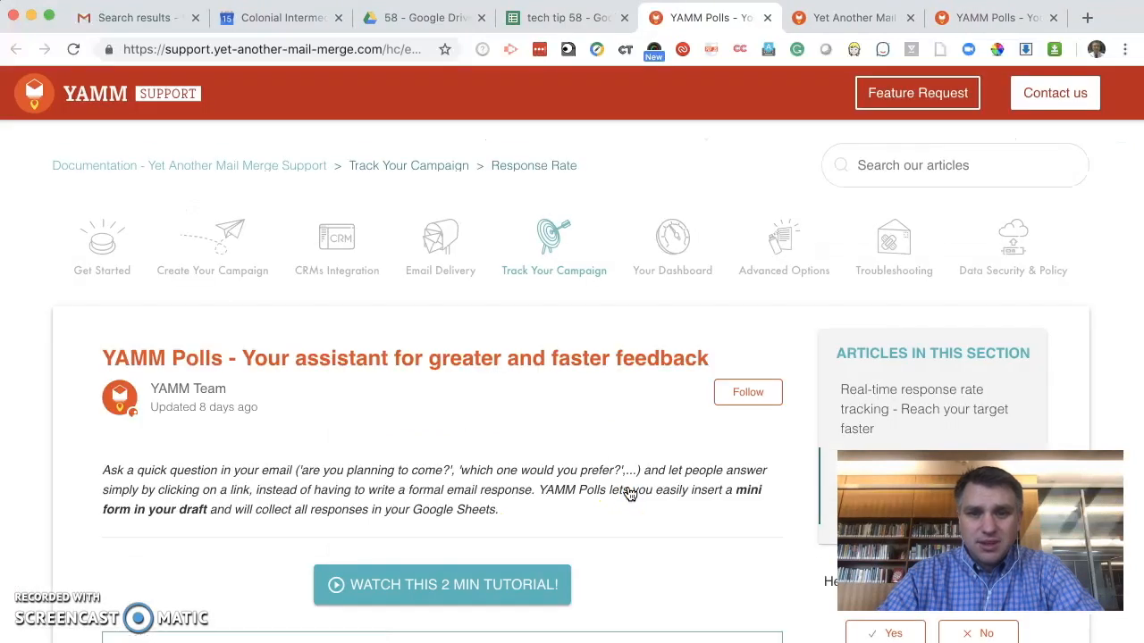
pyautogui.scroll(-6, 630, 495)
pyautogui.scroll(-6, 630, 495)
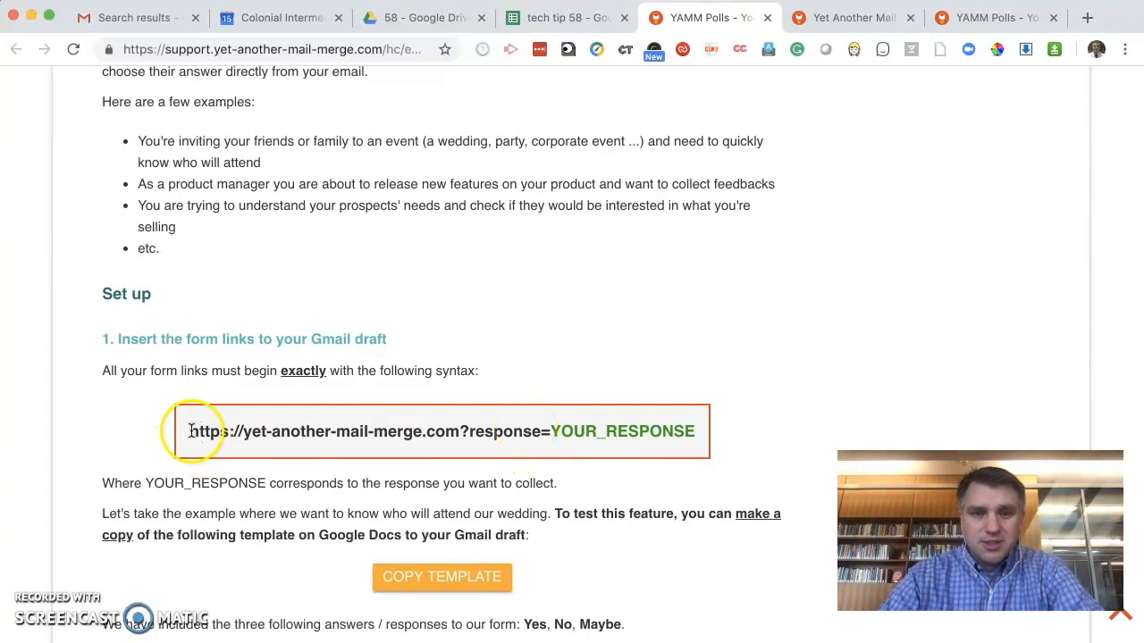
pyautogui.moveTo(188, 430); pyautogui.dragTo(492, 464)
pyautogui.moveTo(694, 433); pyautogui.dragTo(695, 432)
pyautogui.press('super+c')
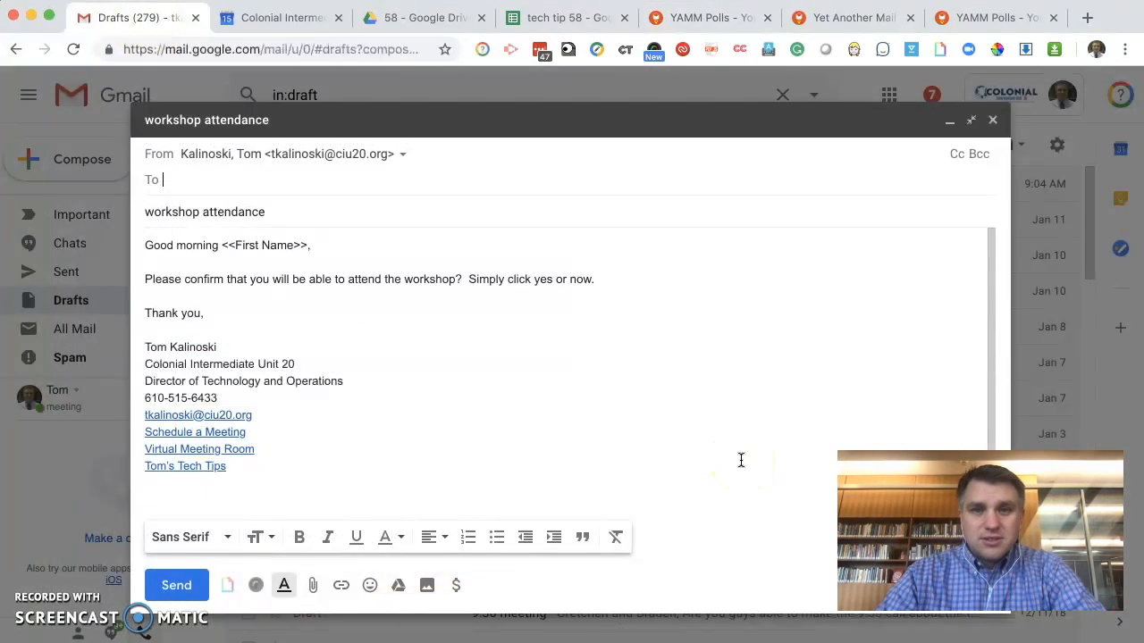
pyautogui.click(732, 465)
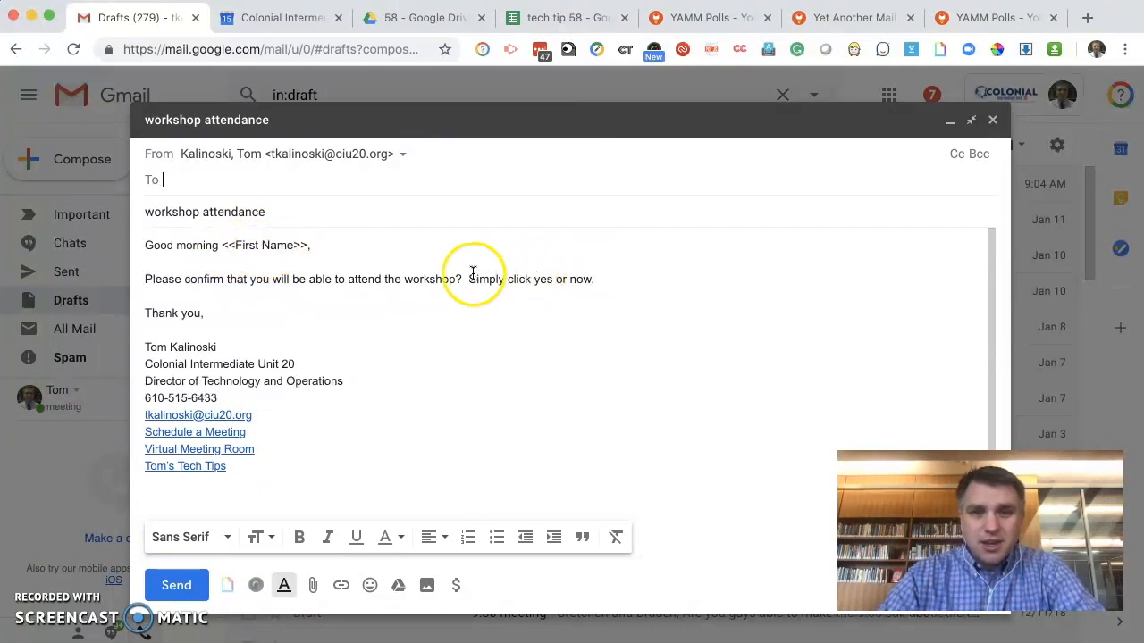
pyautogui.click(585, 279)
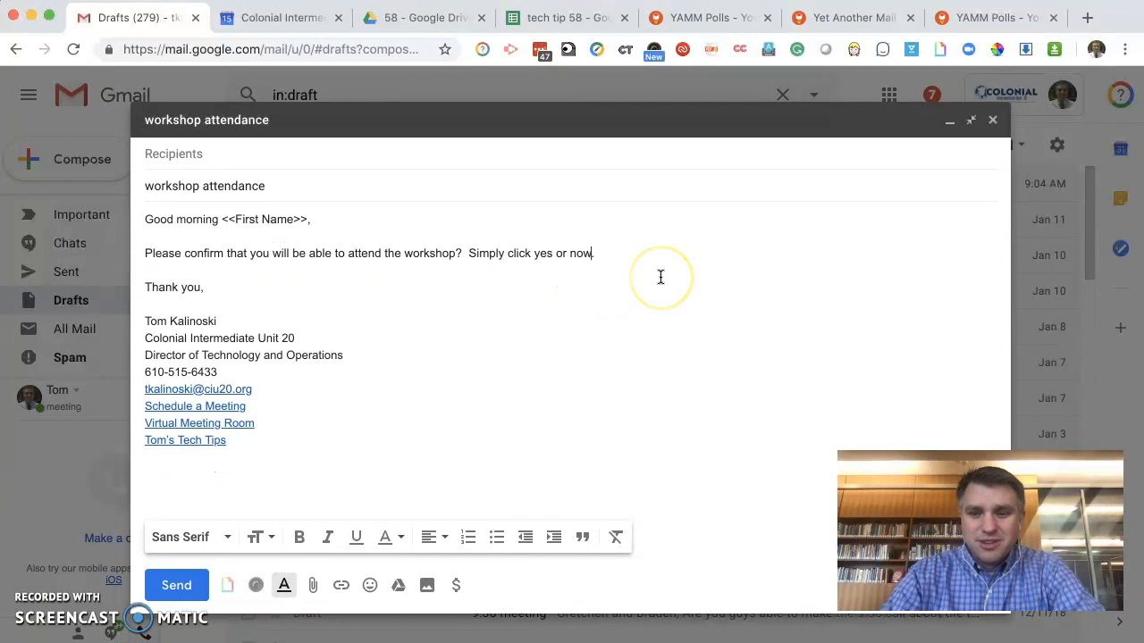
pyautogui.click(544, 256)
pyautogui.doubleClick(544, 255)
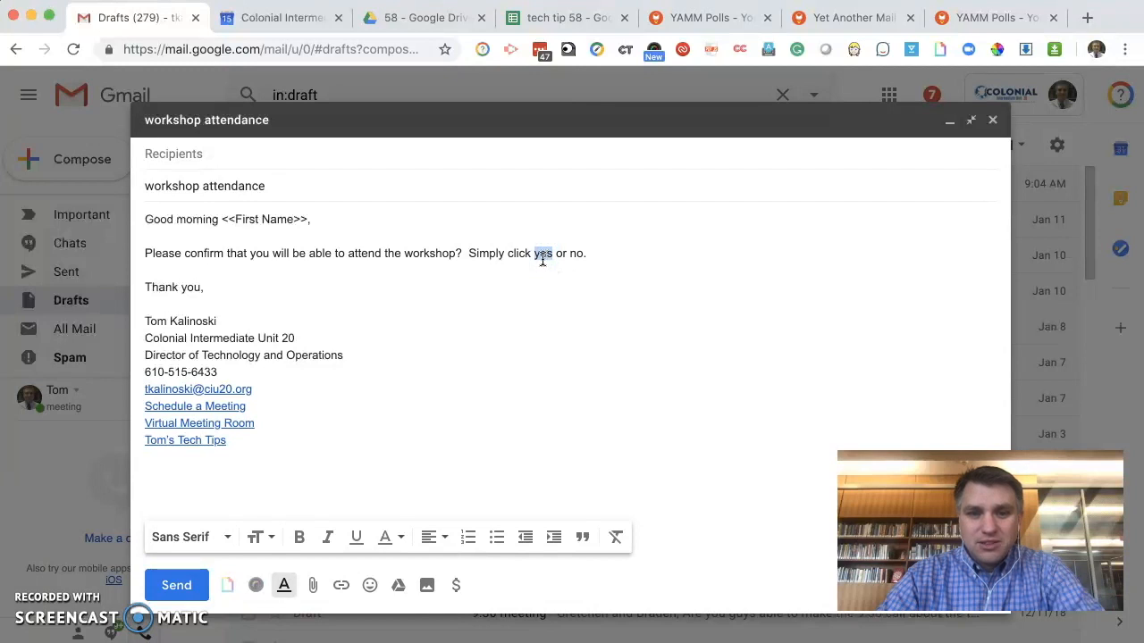
pyautogui.click(340, 586)
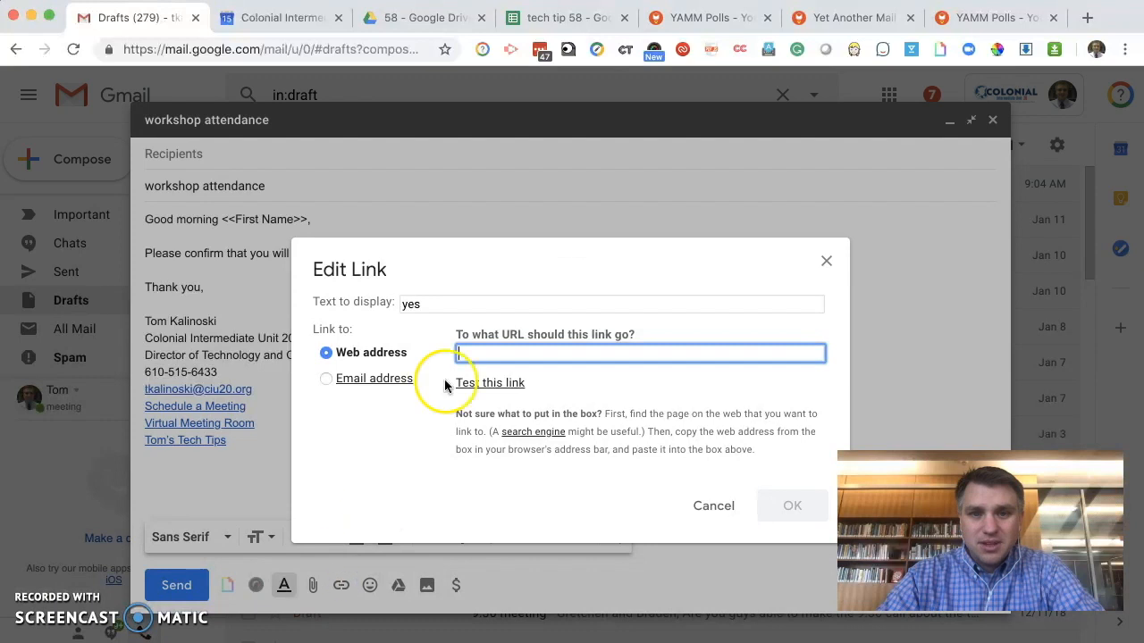
pyautogui.press('super+v')
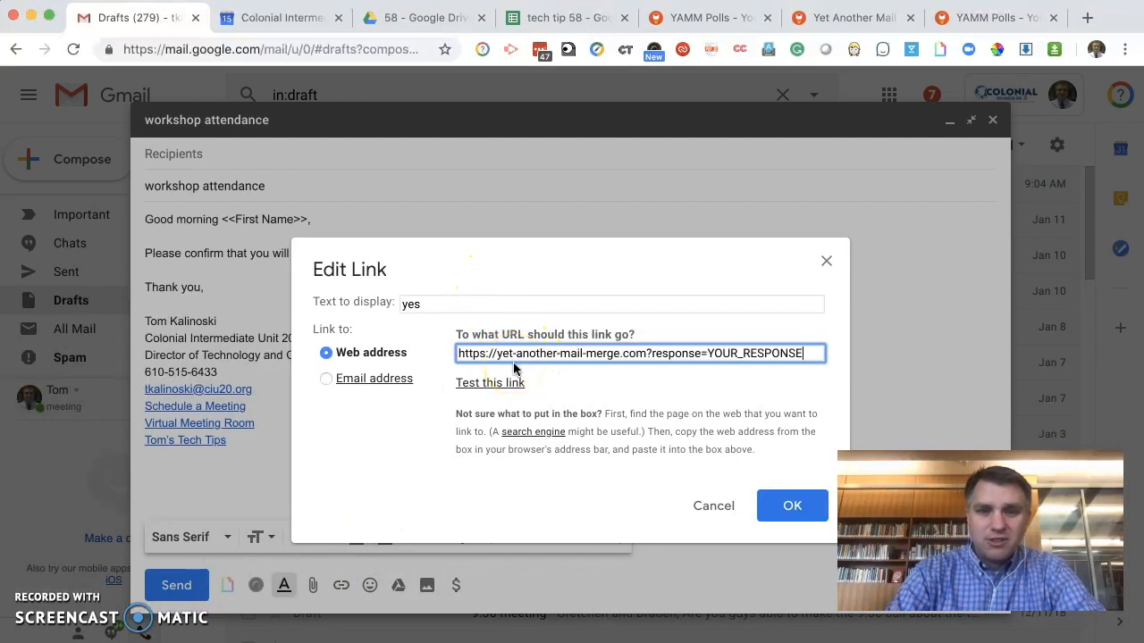
pyautogui.moveTo(708, 353); pyautogui.dragTo(849, 355)
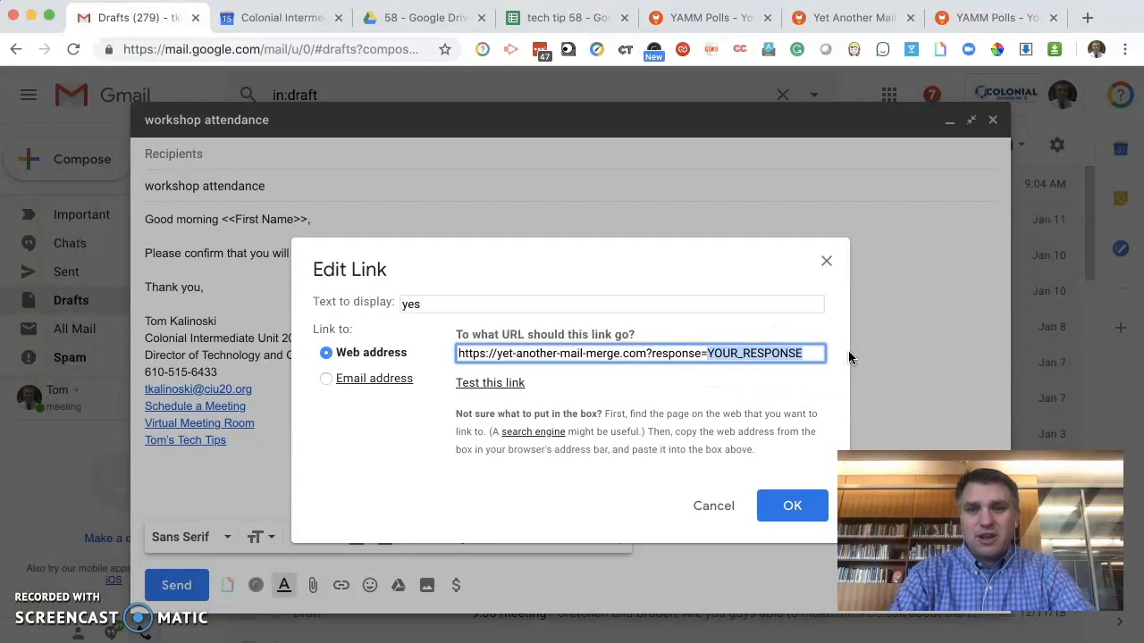
pyautogui.write('yes')
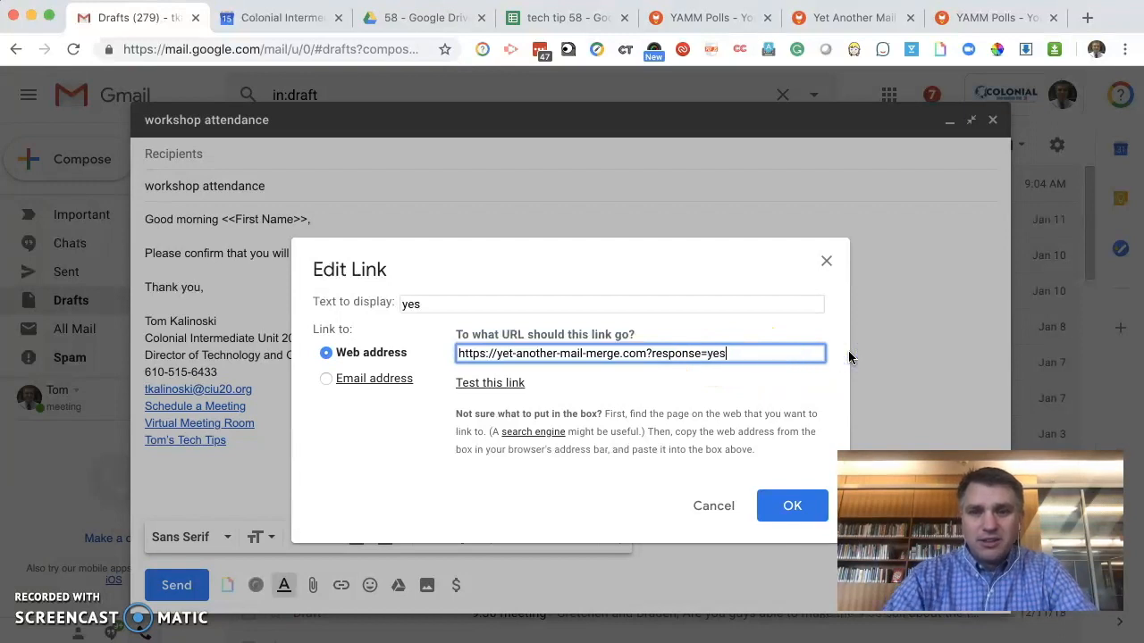
pyautogui.click(790, 507)
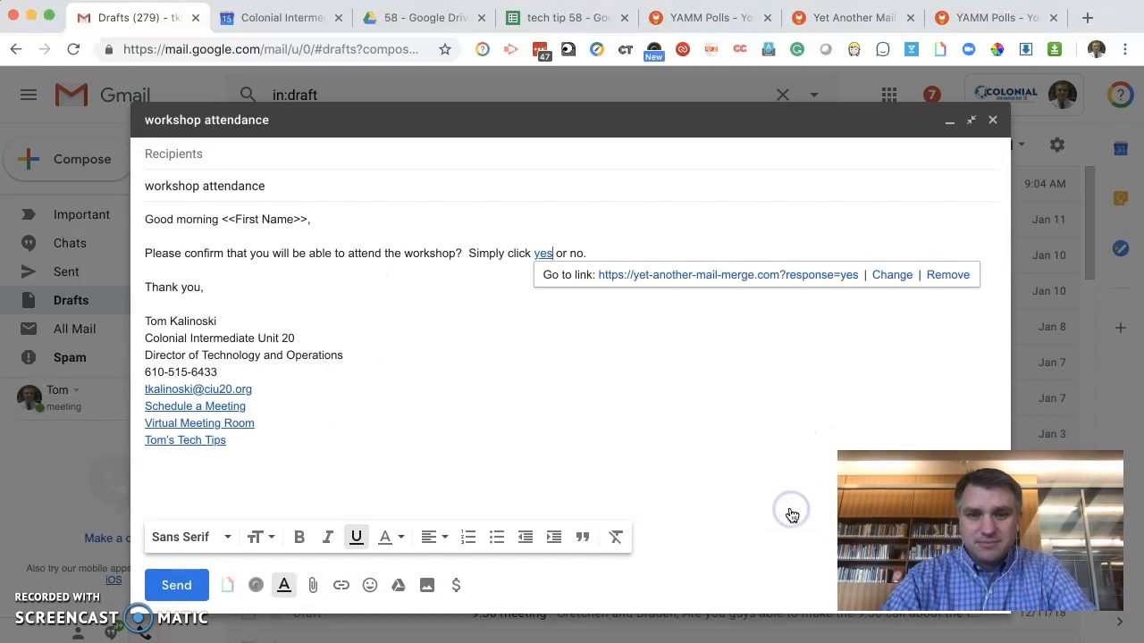
pyautogui.click(576, 255)
pyautogui.doubleClick(576, 255)
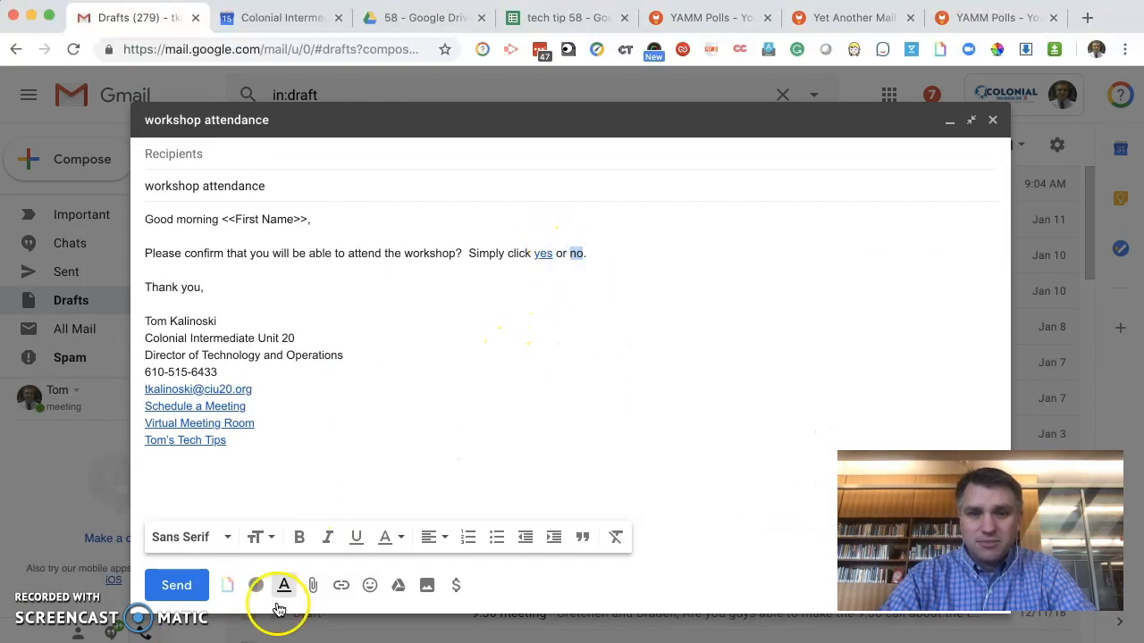
pyautogui.click(341, 585)
pyautogui.press('super+v')
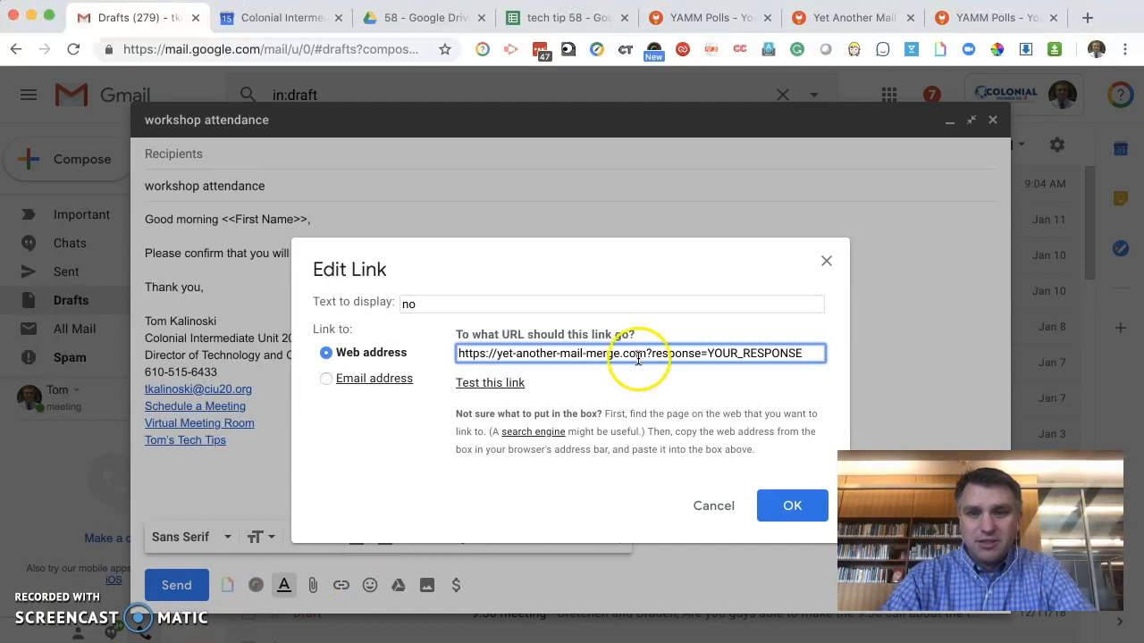
pyautogui.moveTo(707, 352); pyautogui.dragTo(810, 350)
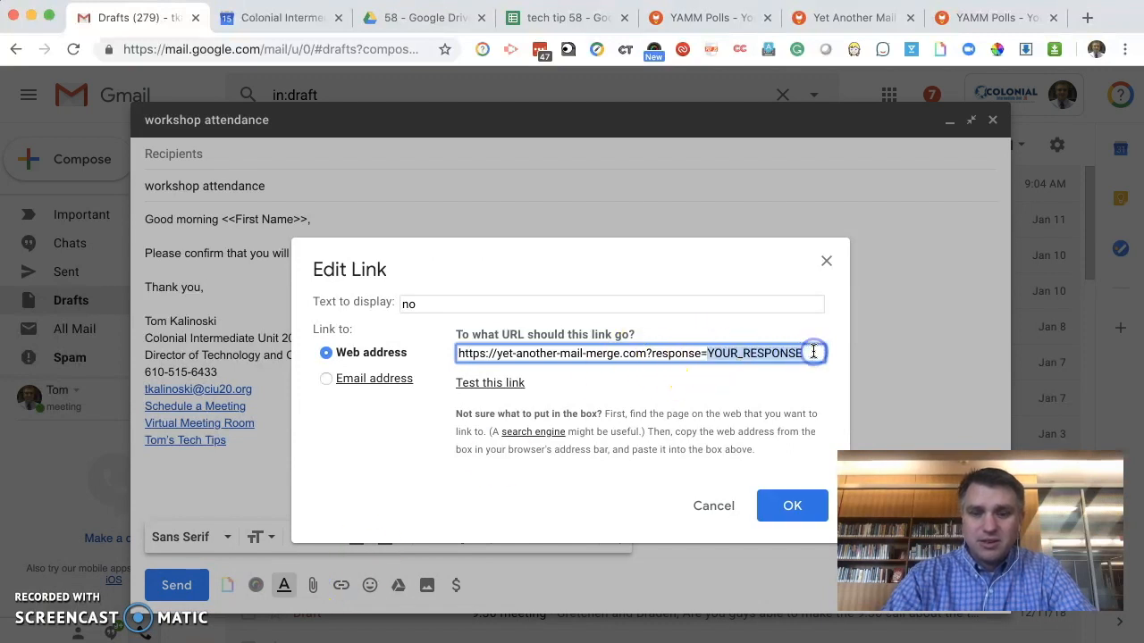
pyautogui.write('no')
pyautogui.click(796, 514)
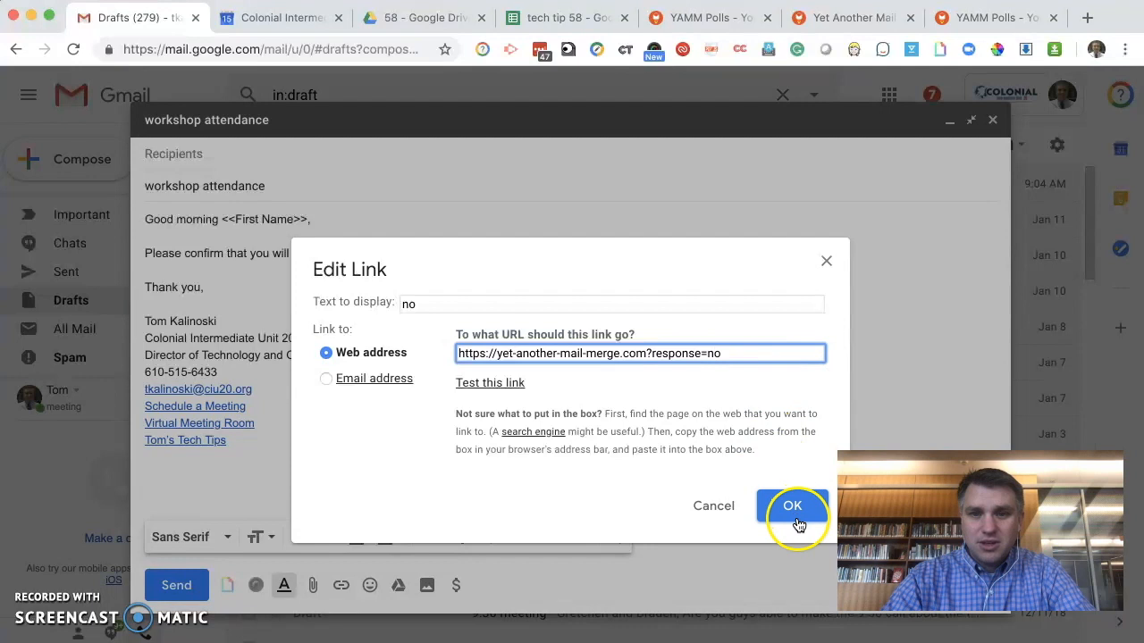
pyautogui.click(796, 514)
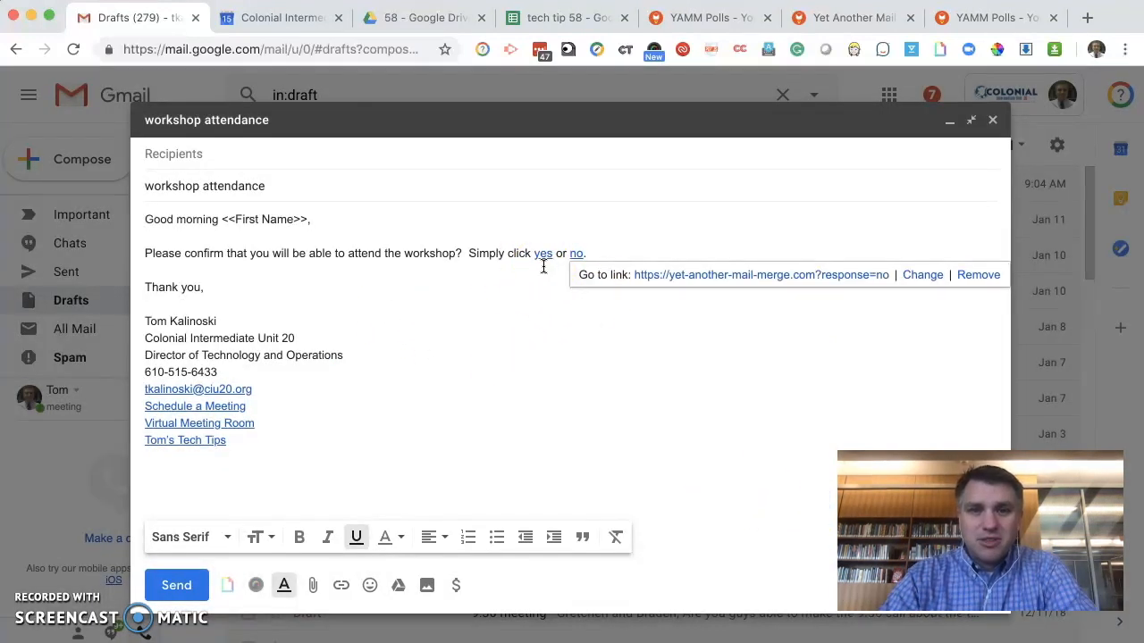
pyautogui.click(573, 242)
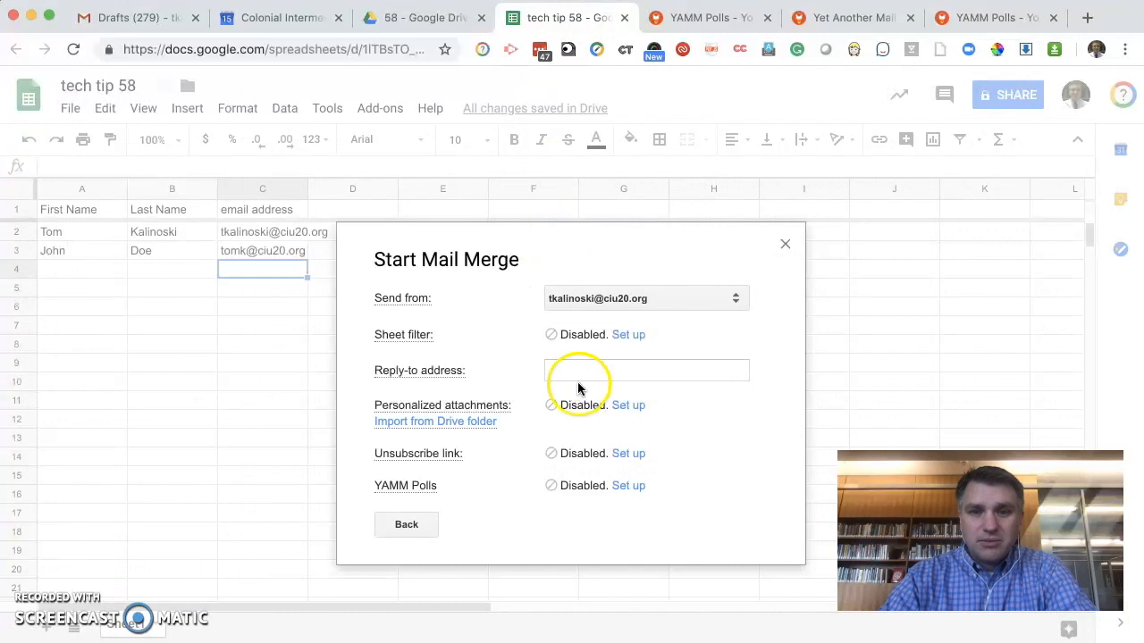
# Return to the main mail merge settings in the spreadsheet, send the emails to both recipients and close the dialog
pyautogui.click(406, 526)
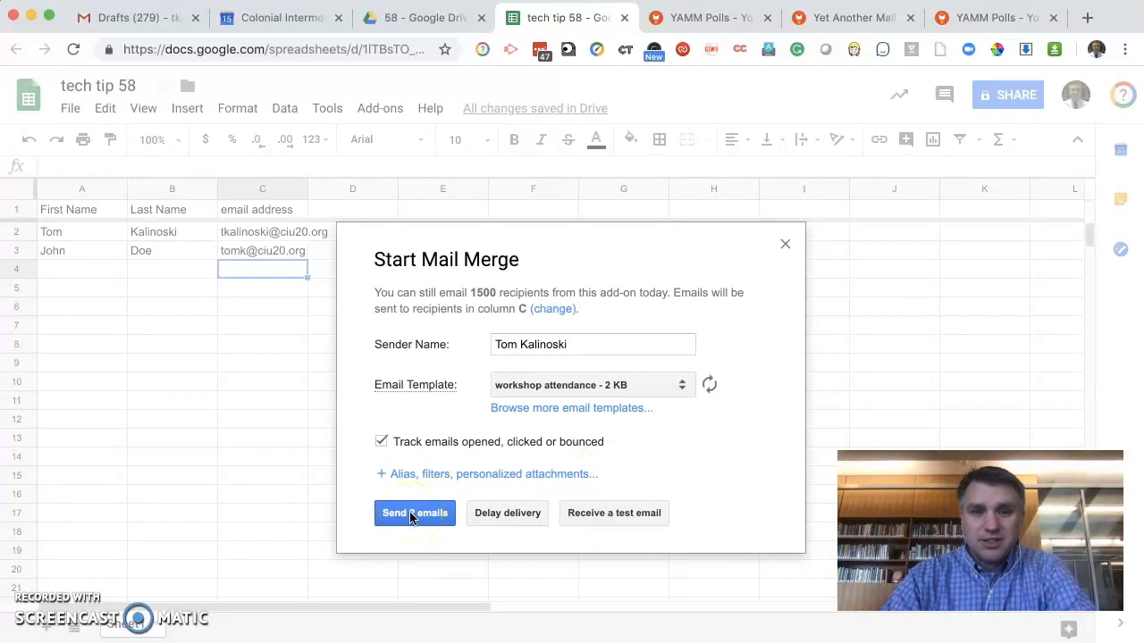
pyautogui.click(411, 515)
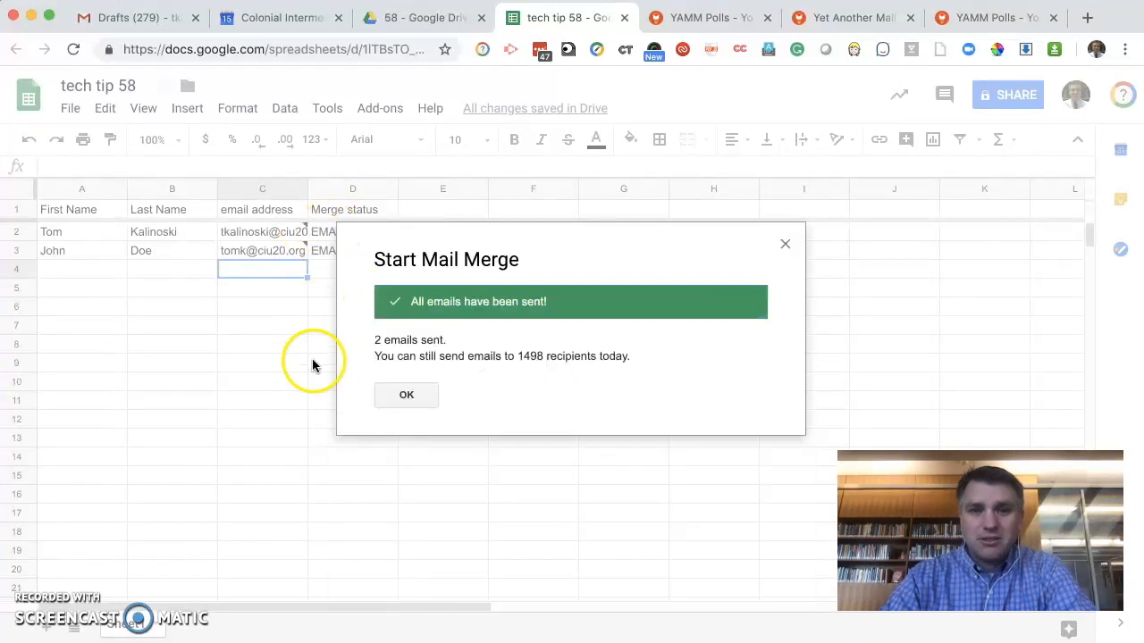
pyautogui.click(406, 398)
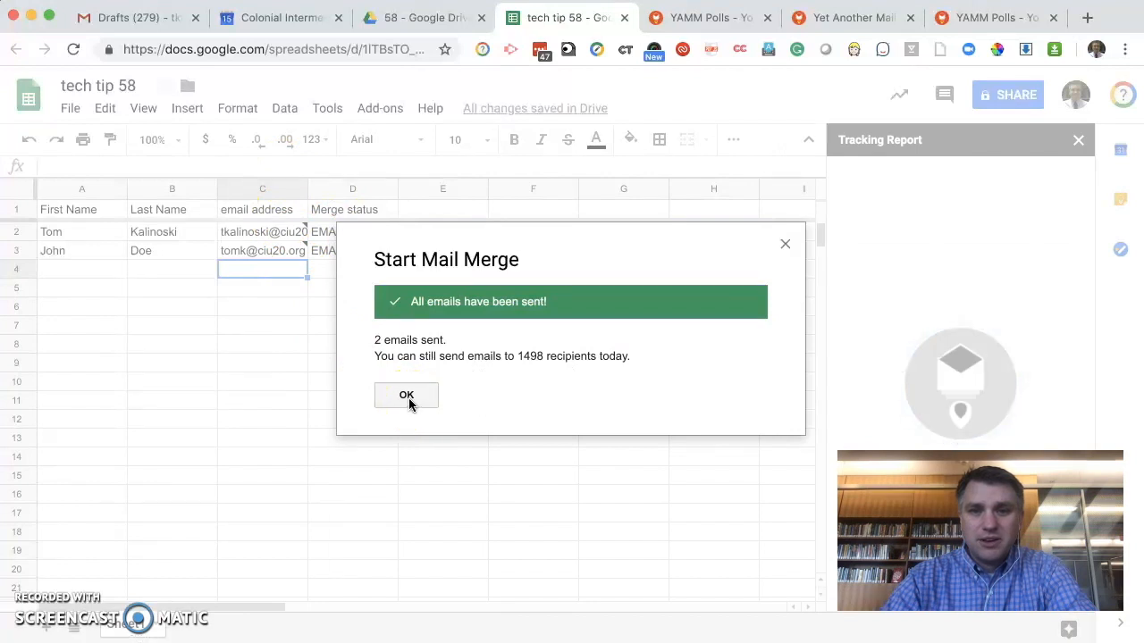
# Switch to Gmail, answer the poll with yes from the first recipient's workshop attendance email, and close the response page
pyautogui.click(147, 19)
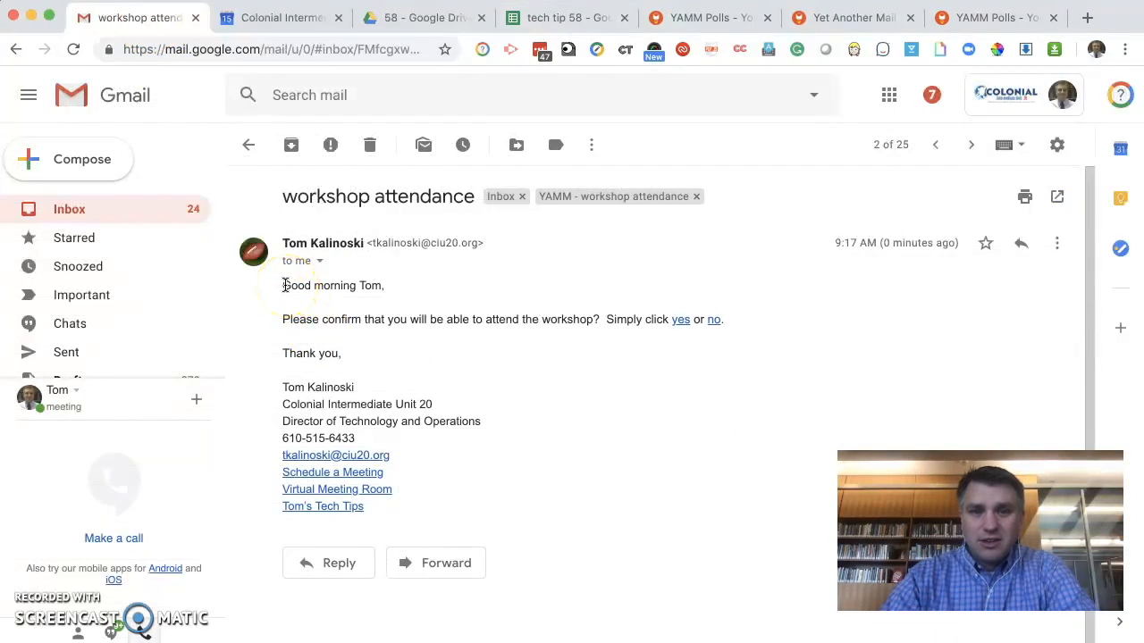
pyautogui.doubleClick(367, 286)
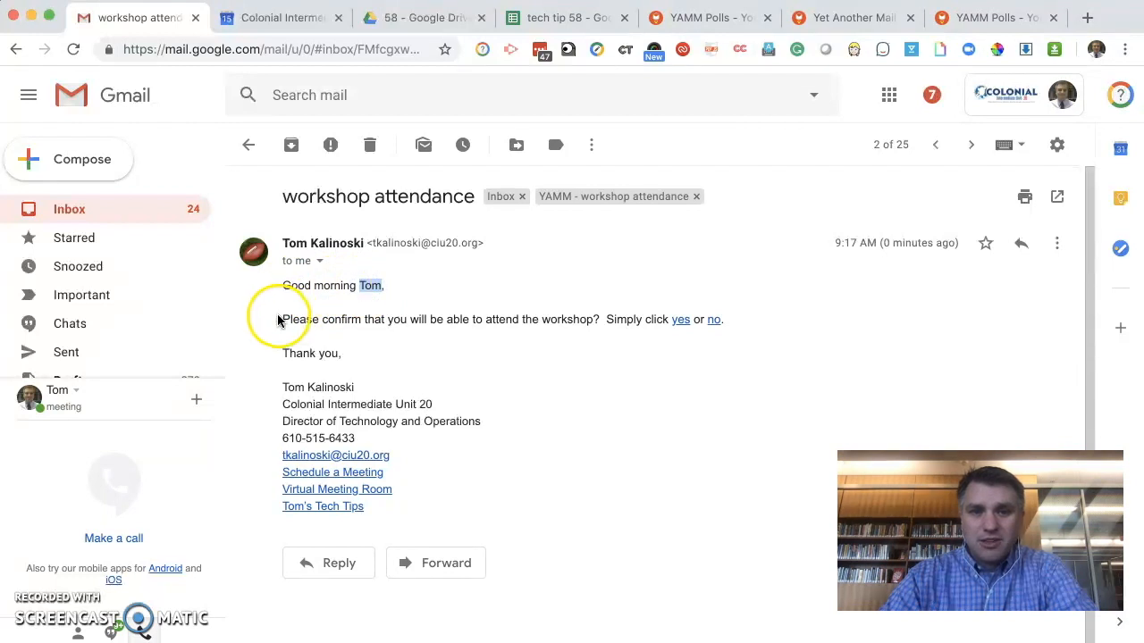
pyautogui.click(683, 322)
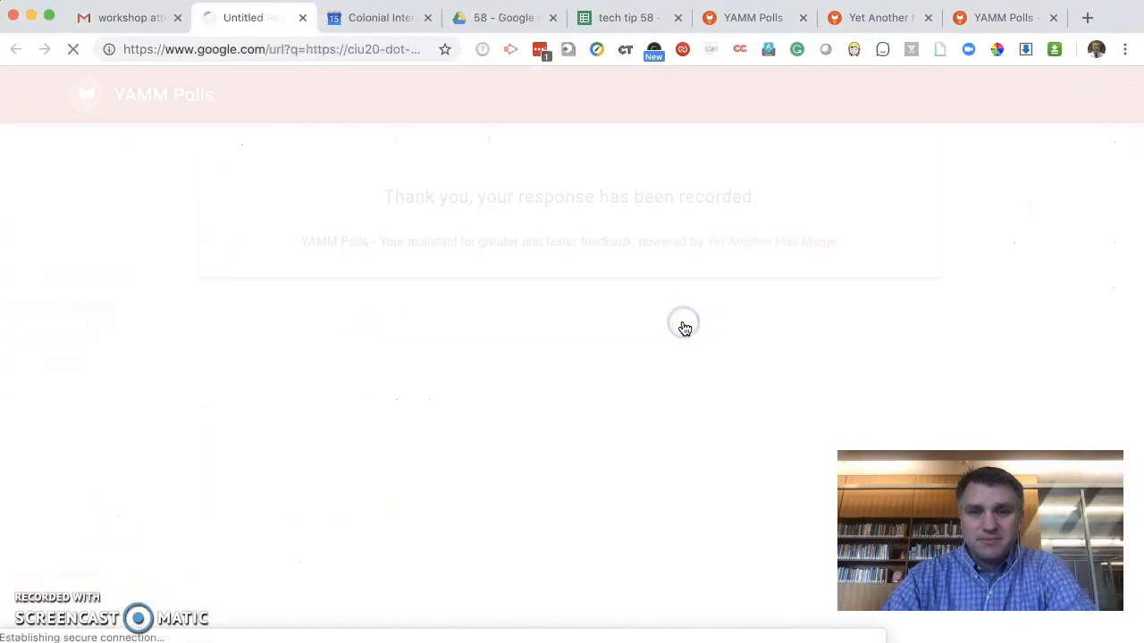
pyautogui.click(302, 19)
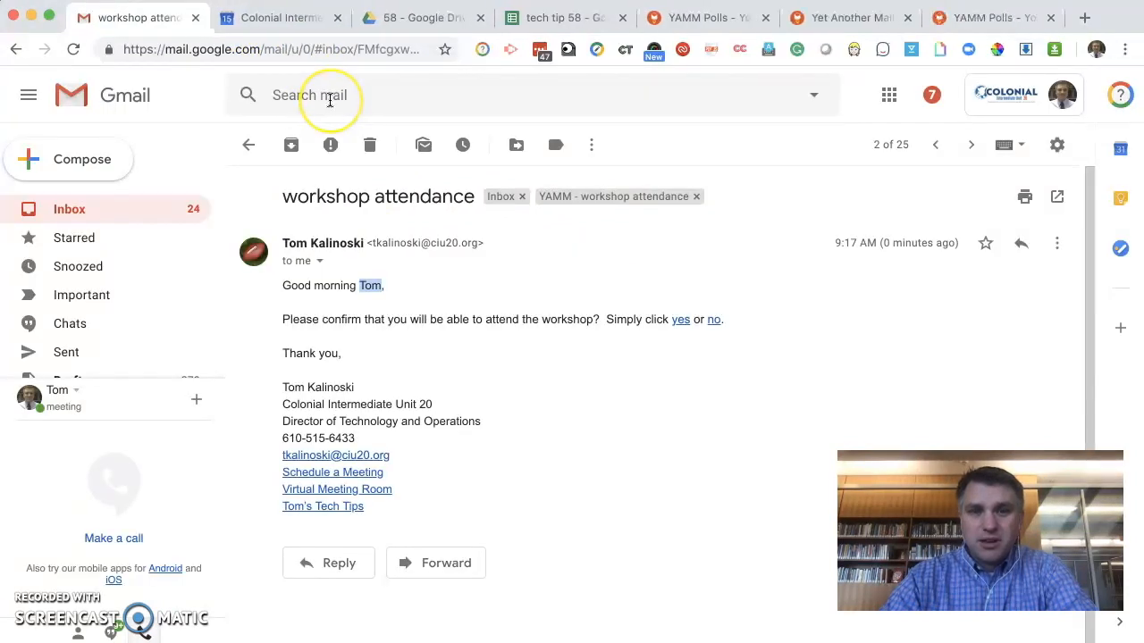
# Archive the answered email and answer the poll with no from the second recipient's workshop attendance email
pyautogui.click(291, 145)
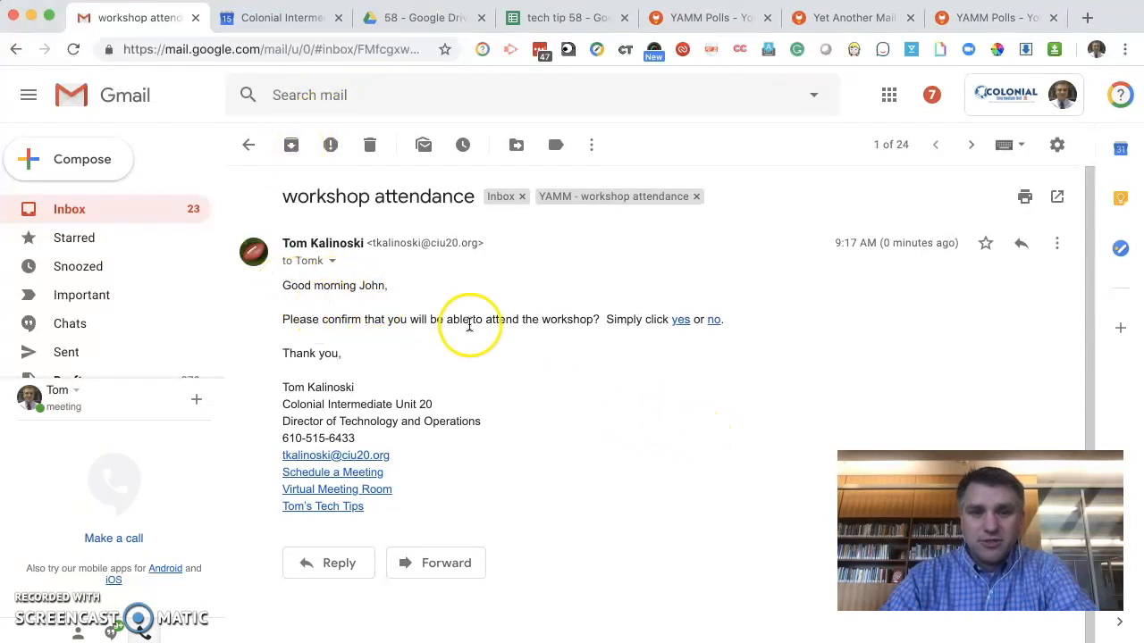
pyautogui.click(715, 324)
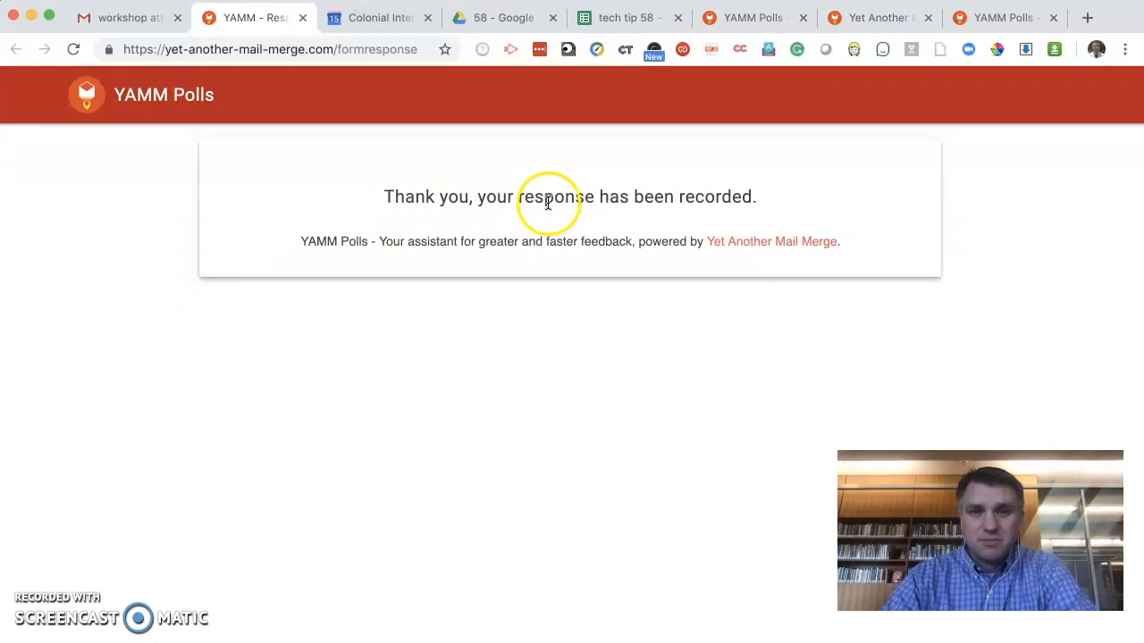
# Switch to the "tech tip 58" spreadsheet and check the recipients' answers in the YAMM Poll column and the tracking report
pyautogui.click(629, 20)
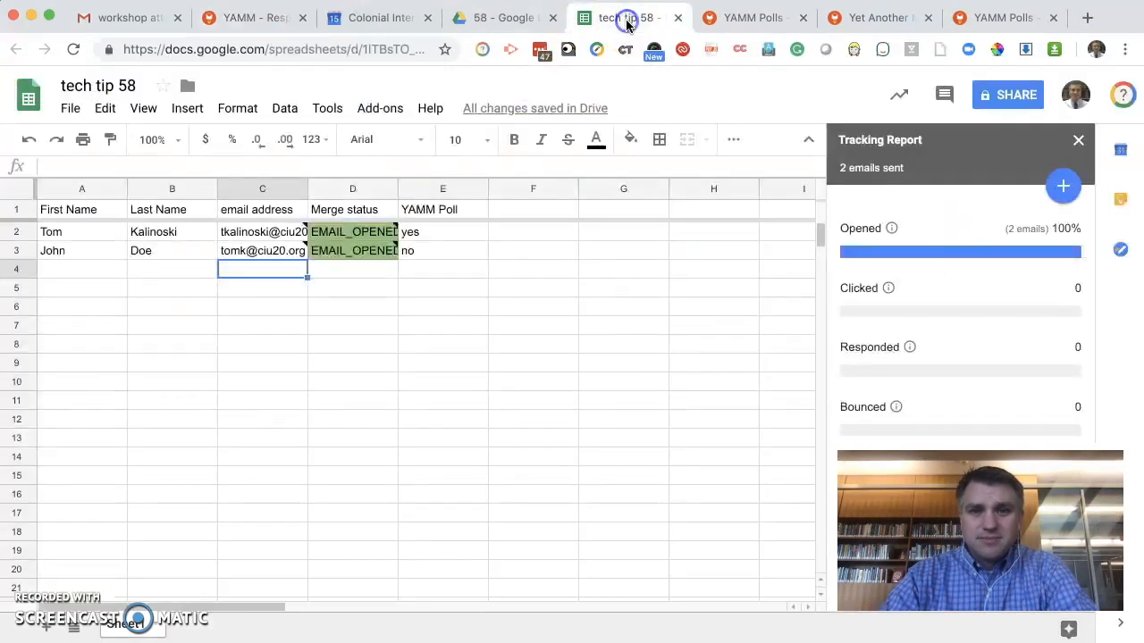
pyautogui.click(463, 240)
pyautogui.click(459, 248)
pyautogui.click(459, 234)
pyautogui.click(461, 250)
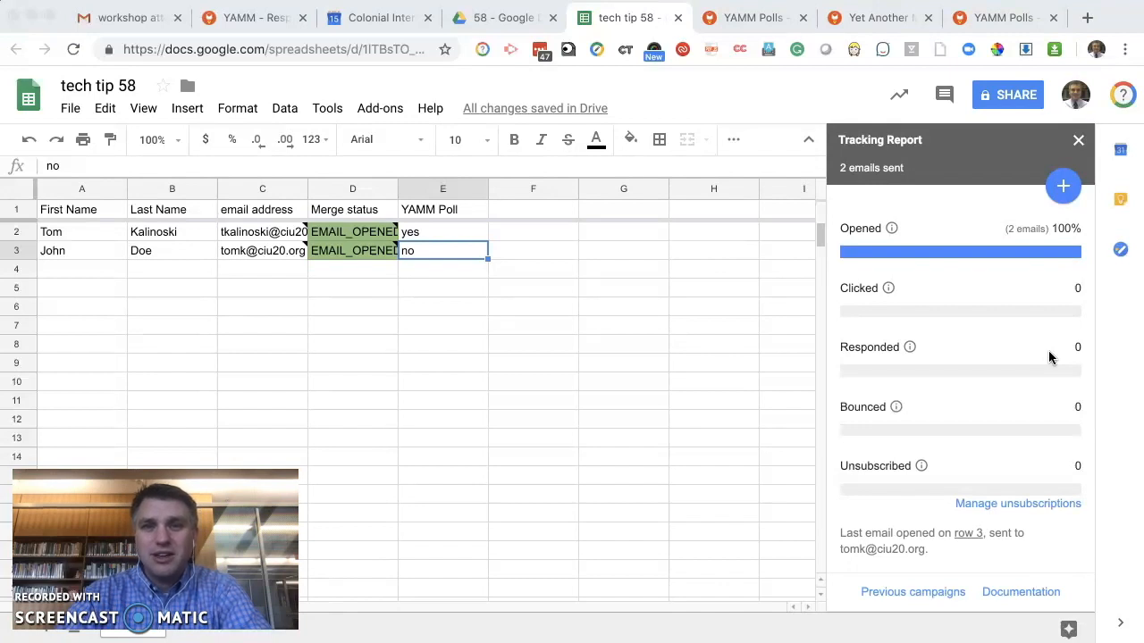
pyautogui.click(1036, 320)
pyautogui.click(1020, 245)
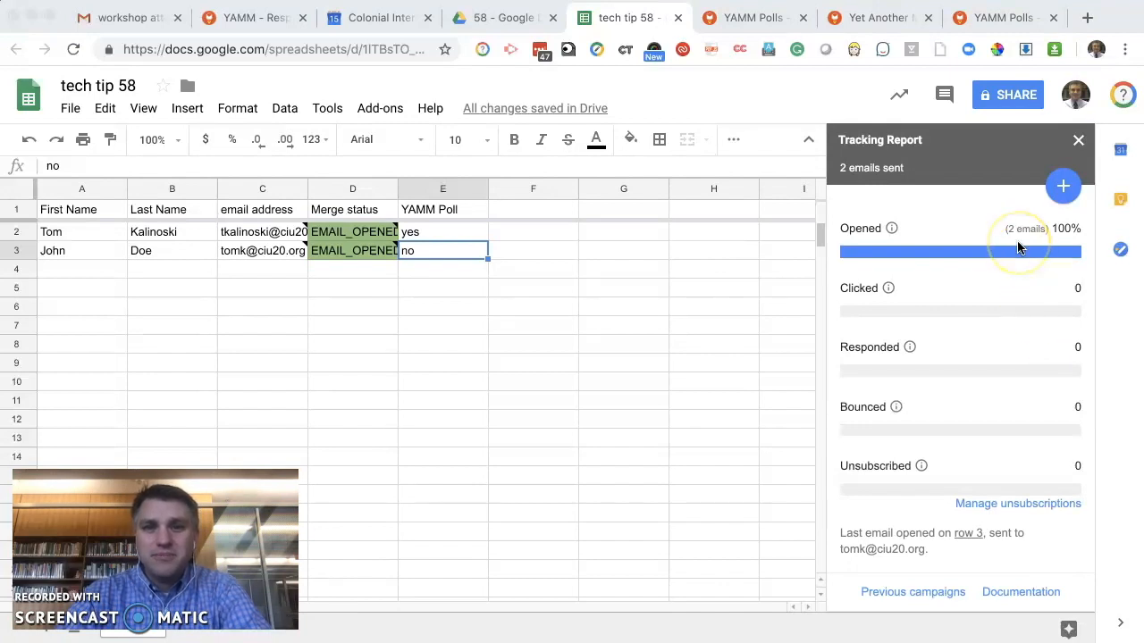